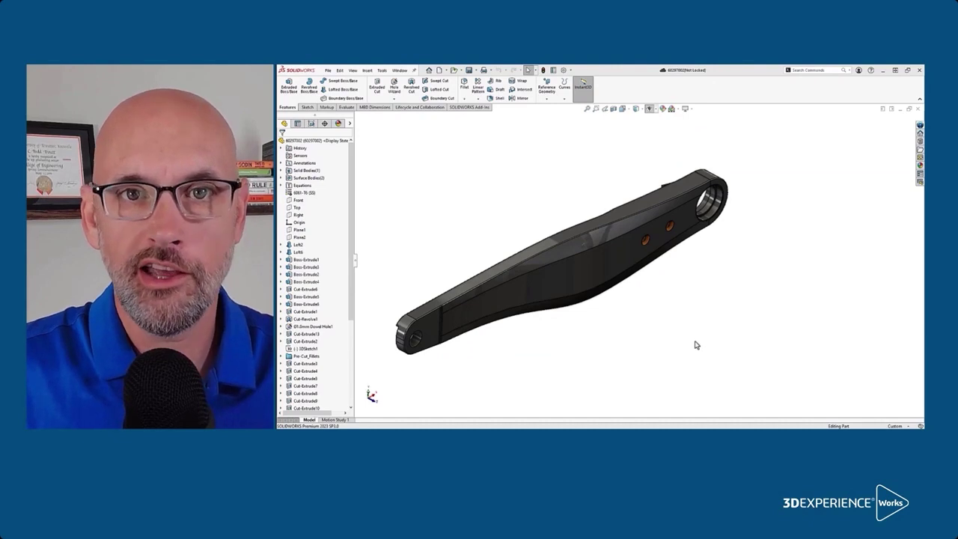
Turn arm part 60297002 side-on, zoom onto its countersunk dowel holes, and show 3DEXPERIENCE session info.
middle_click_drag(751, 291, 729, 284)
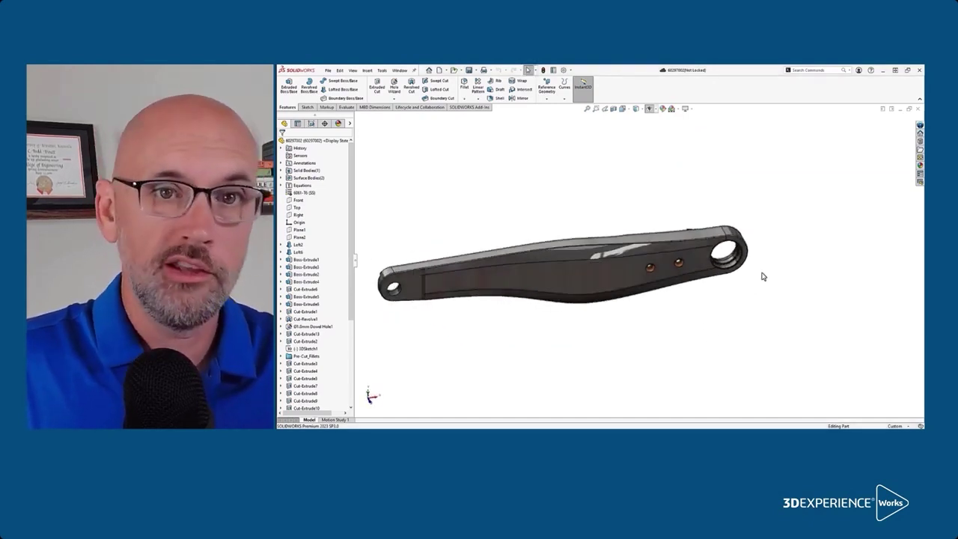
scroll(715, 284, "up", 2)
scroll(711, 285, "down", 6)
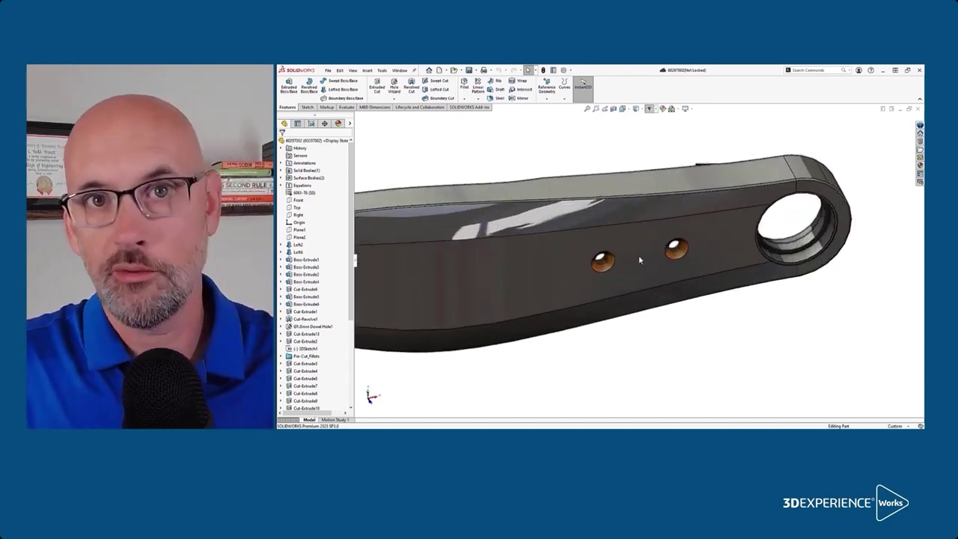
left_click(919, 125)
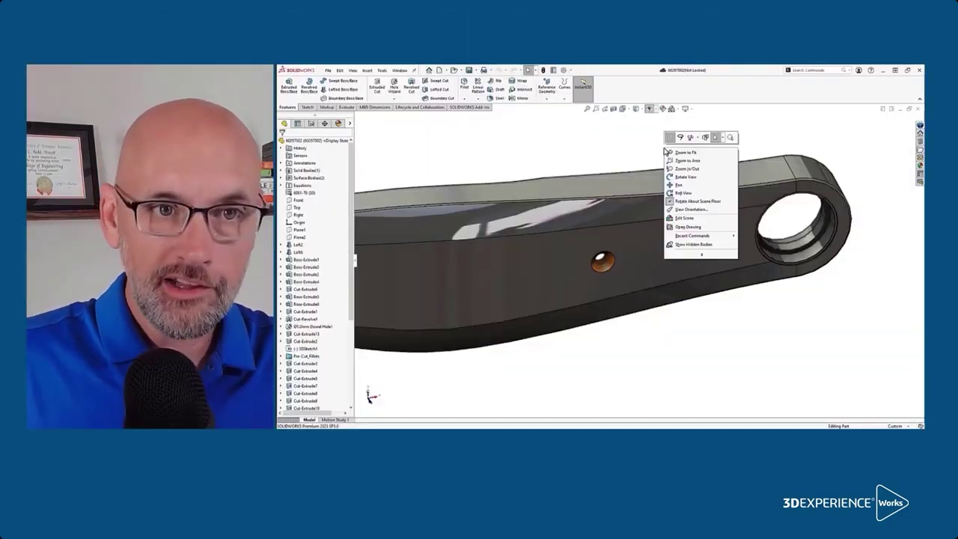
Open the drawing of part 60297002 from the shortcut menu.
left_click(688, 226)
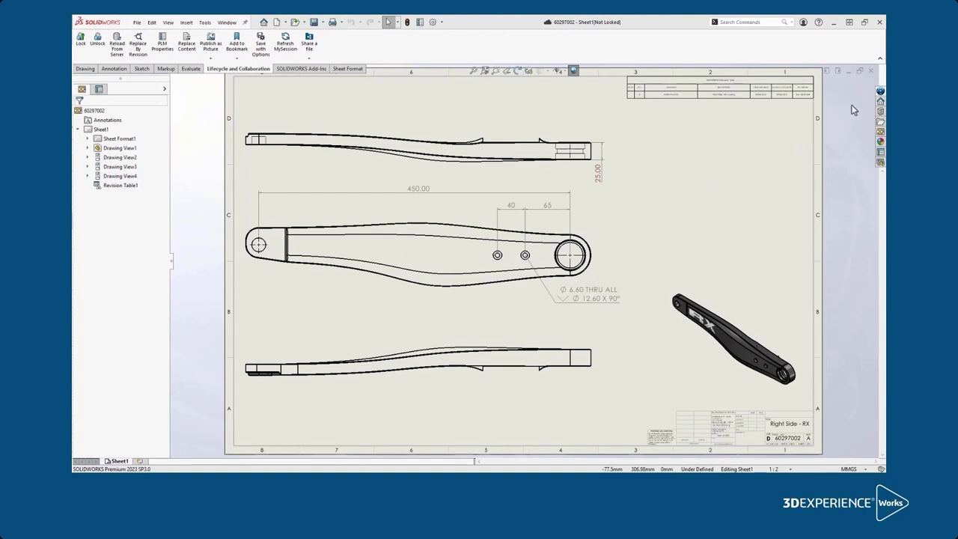
In the 3DEXPERIENCE pane, revise drawing and part 60297002 to B, commented NEW HOLE LOCATION.
left_click(881, 92)
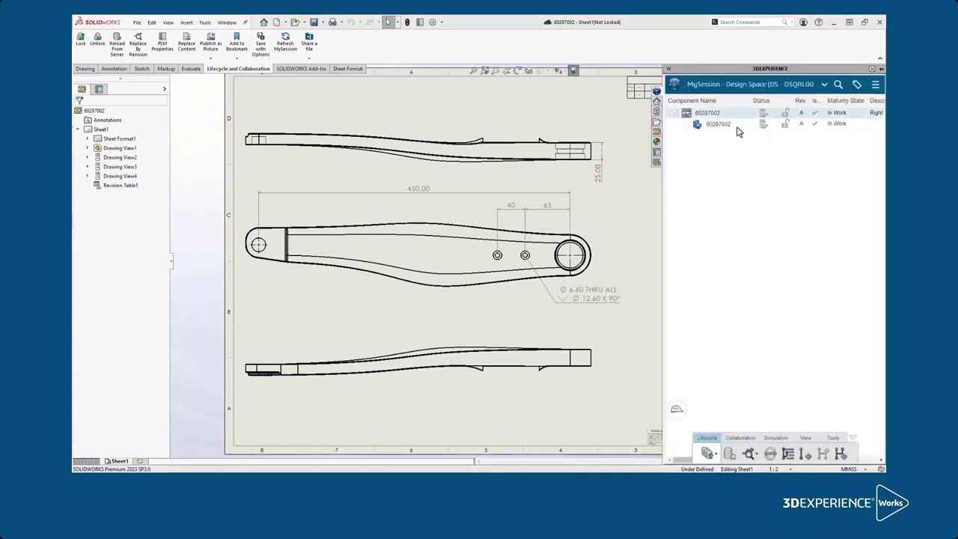
left_click(737, 129)
right_click(737, 129)
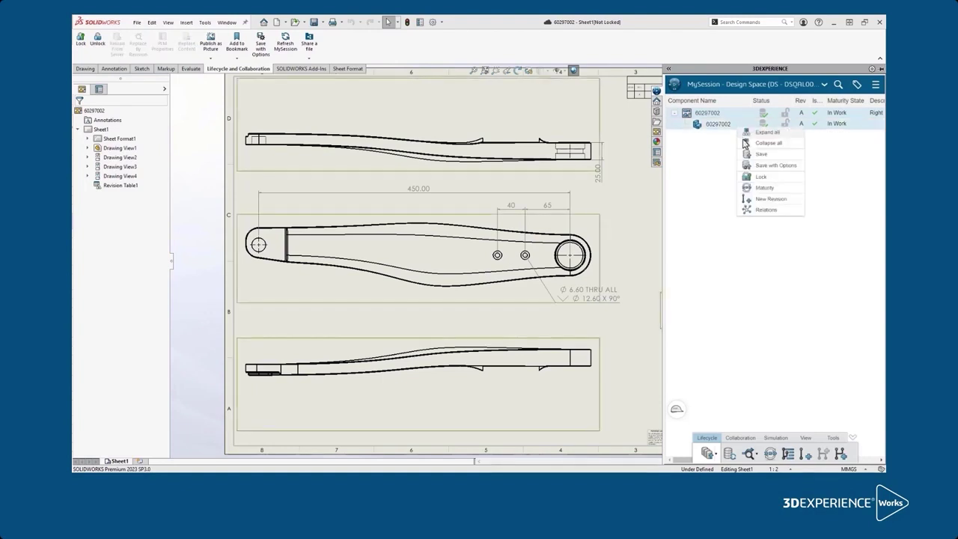
left_click(790, 199)
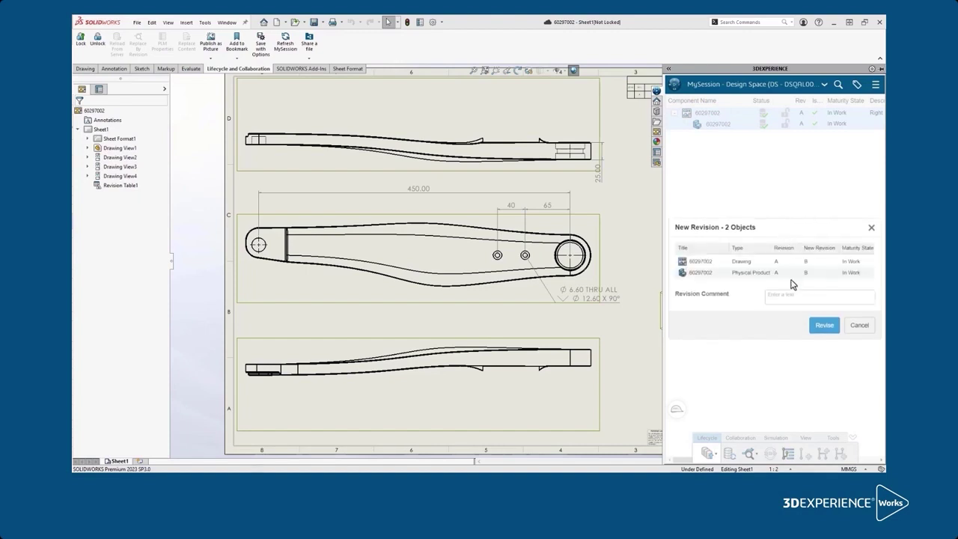
left_click(794, 299)
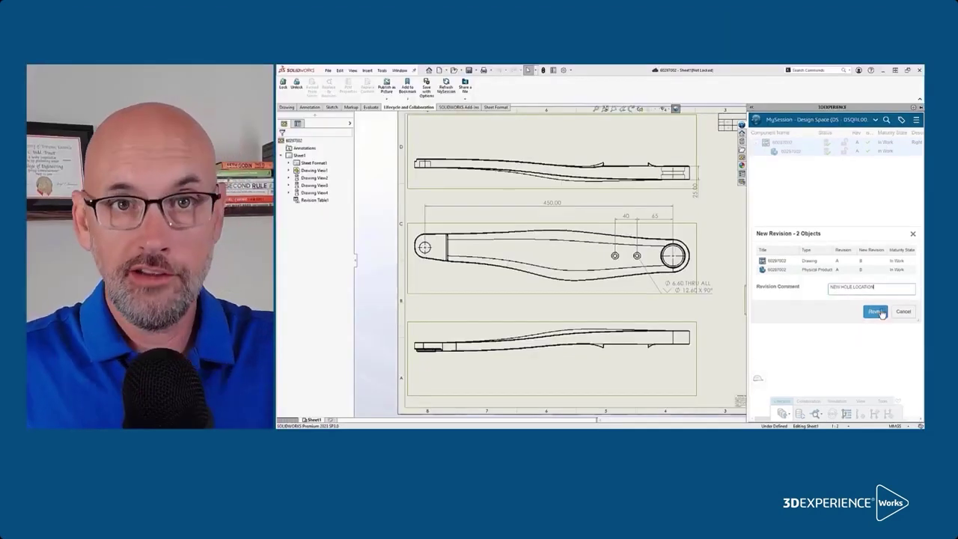
left_click(826, 326)
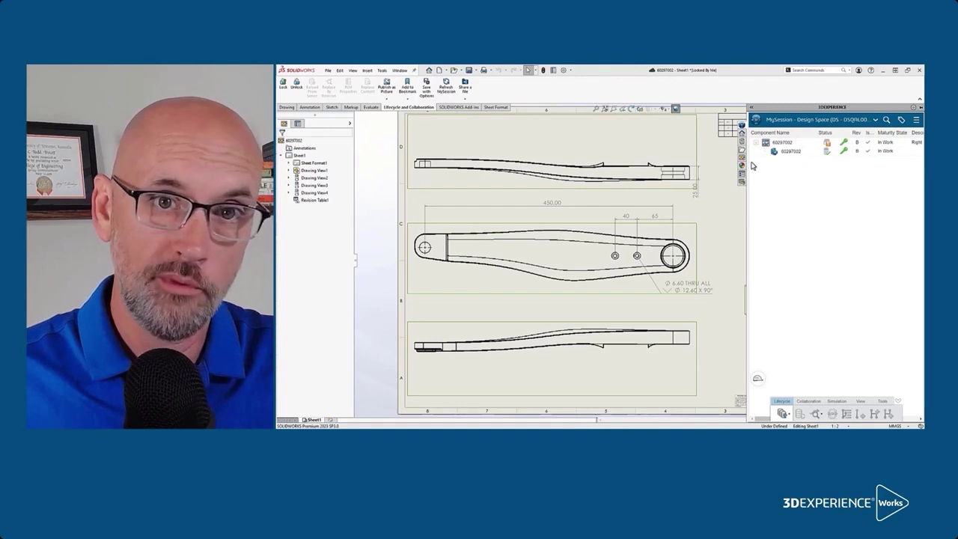
Check the relocated holes on part 60297002.SLDPRT, then return to drawing 60297002 - Sheet1.
left_click(399, 71)
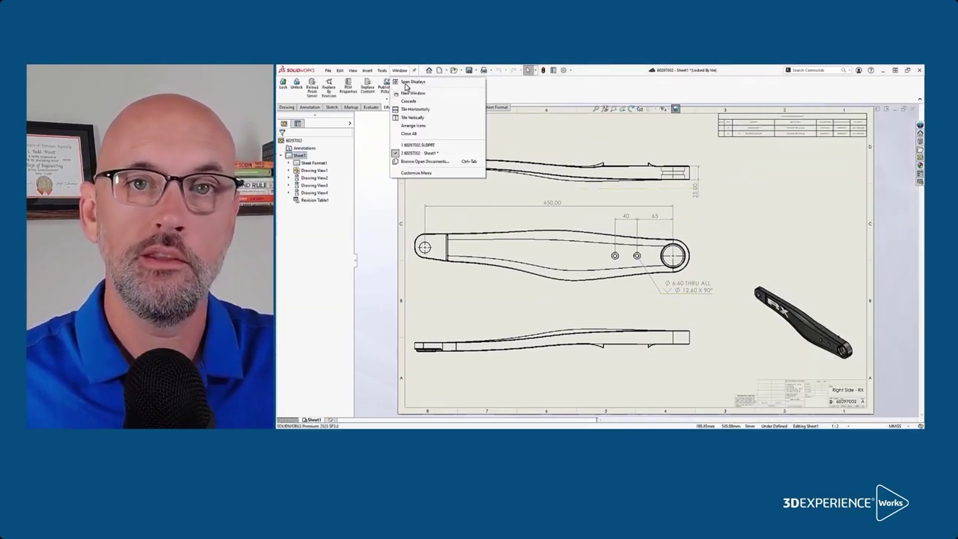
left_click(431, 145)
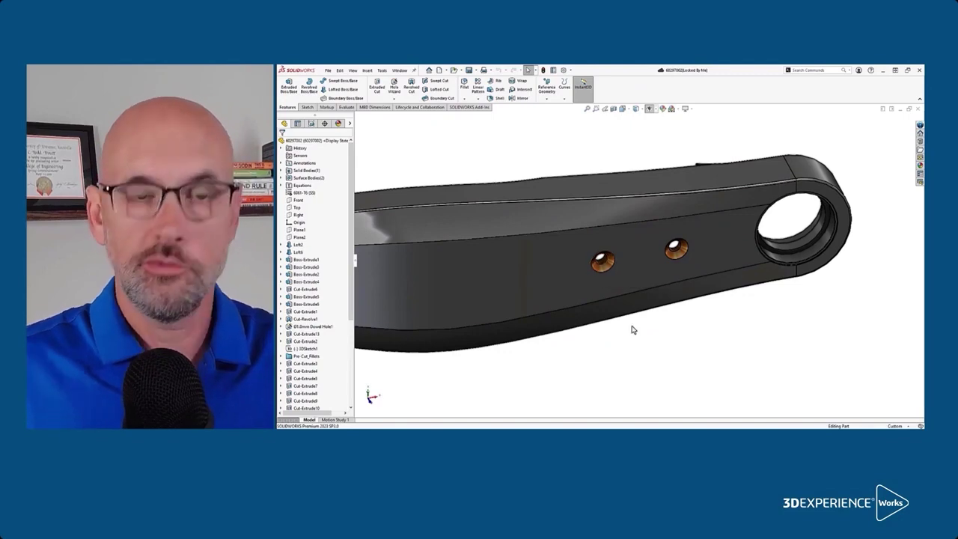
middle_click_drag(633, 329, 643, 366)
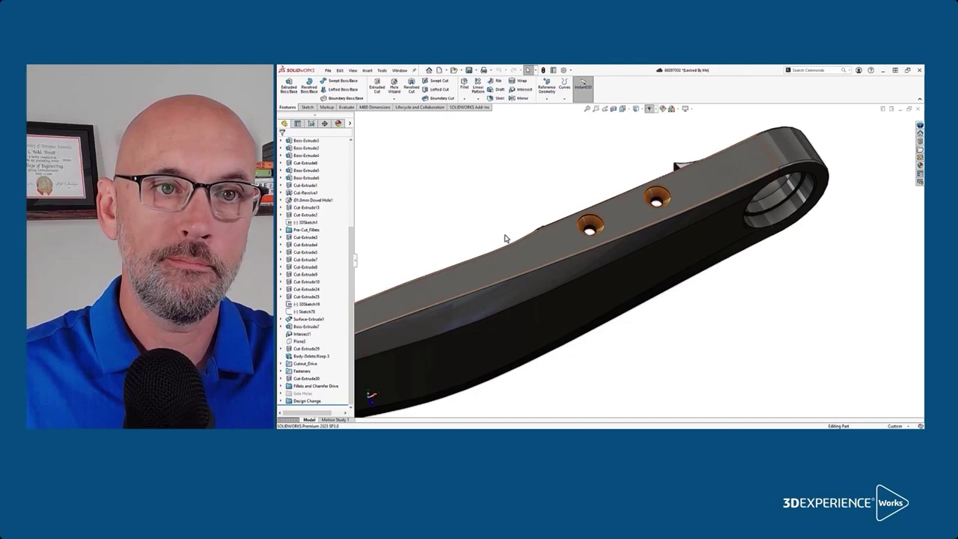
left_click(400, 70)
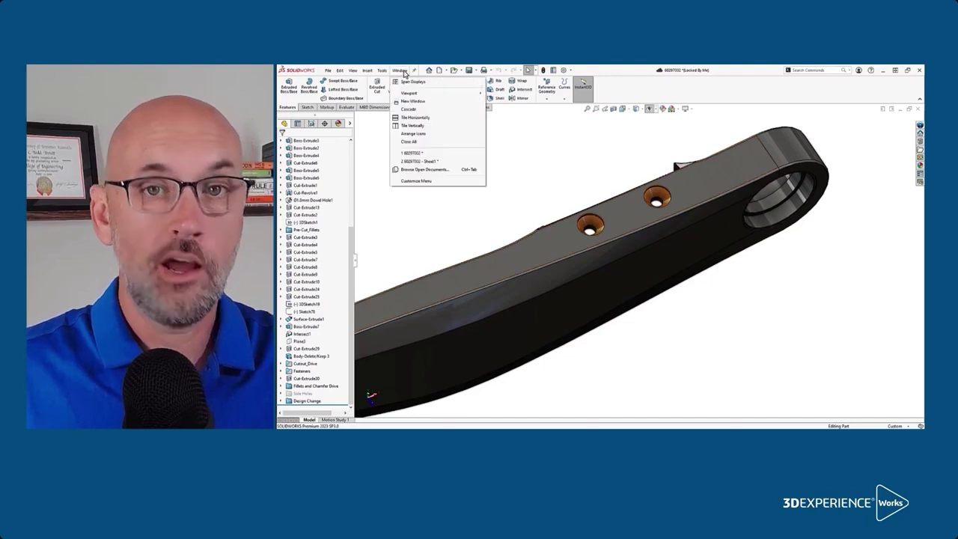
left_click(425, 161)
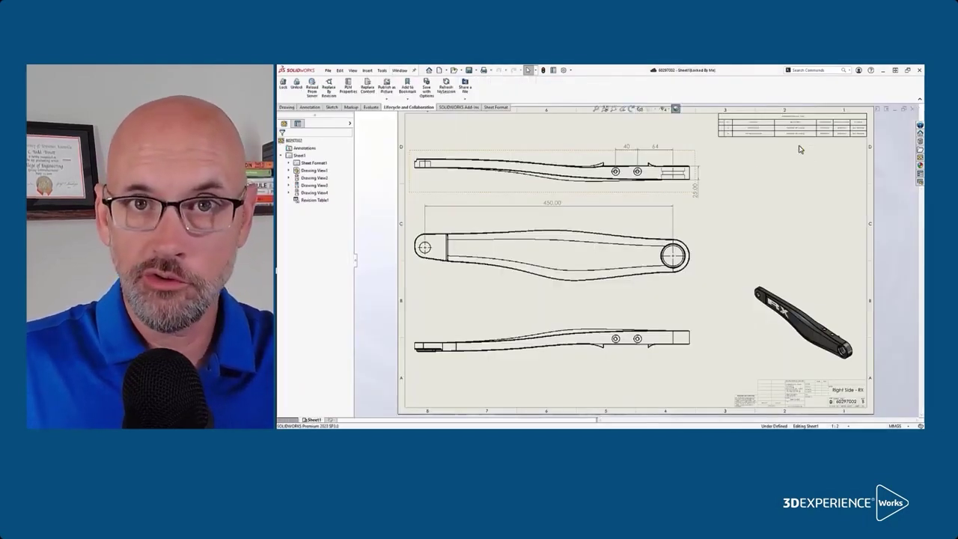
Zoom in on the revision table, zoom back out, and bring up Save with Options.
scroll(799, 149, "down", 8)
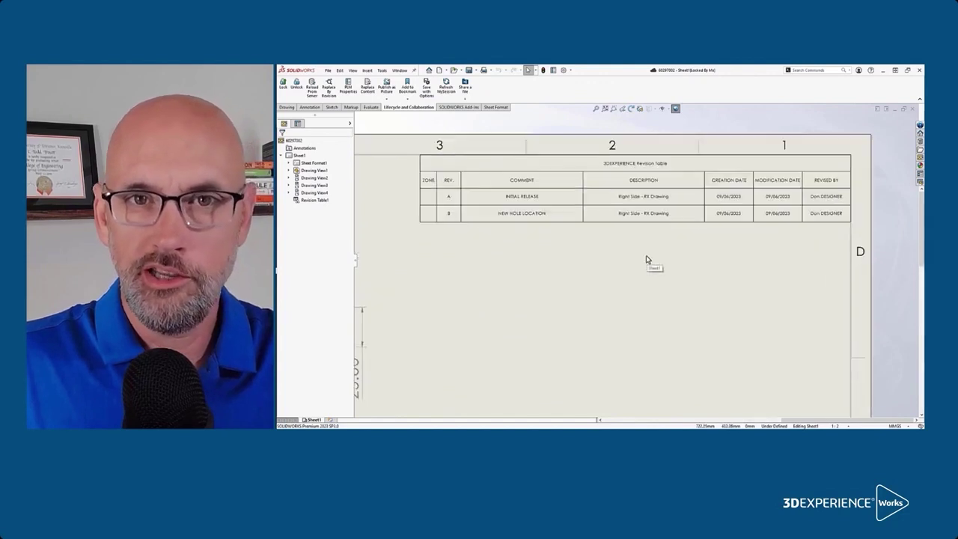
scroll(648, 260, "up", 6)
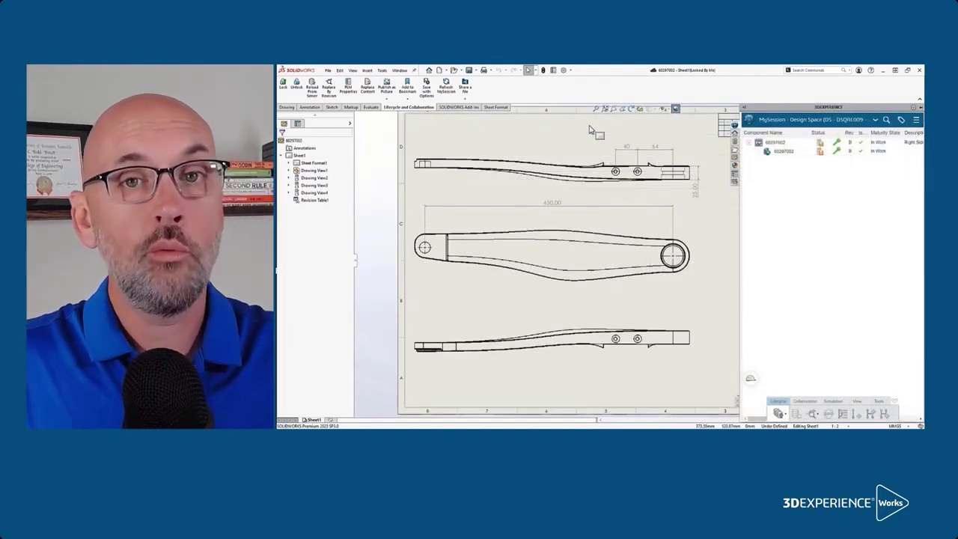
left_click(428, 88)
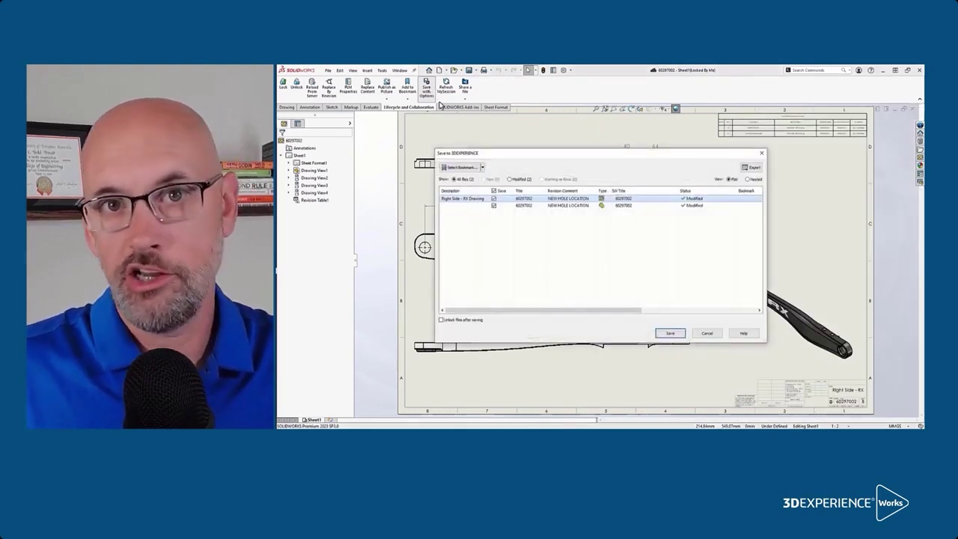
Save the revision B drawing and part to 3DEXPERIENCE under the Bowhead RX bookmark.
left_click(716, 313)
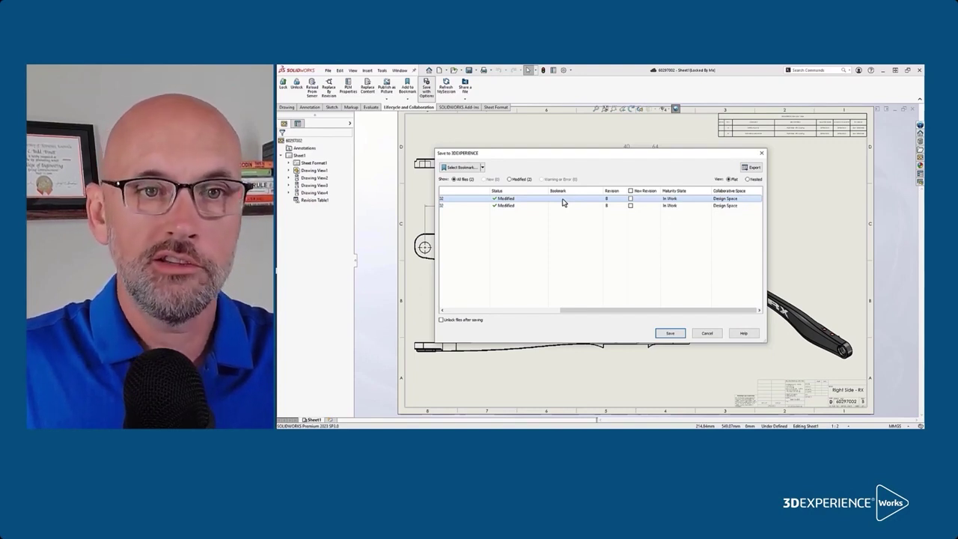
left_click(465, 169)
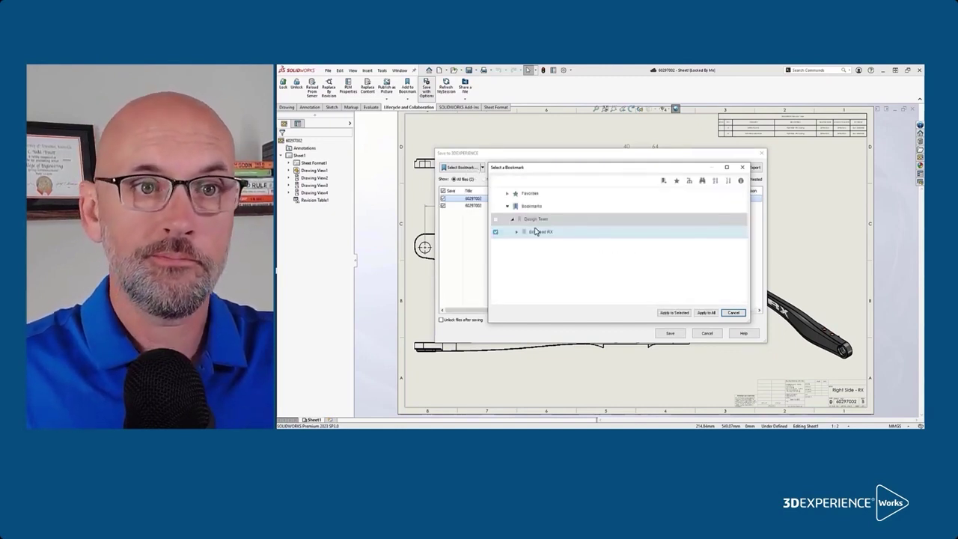
left_click(696, 313)
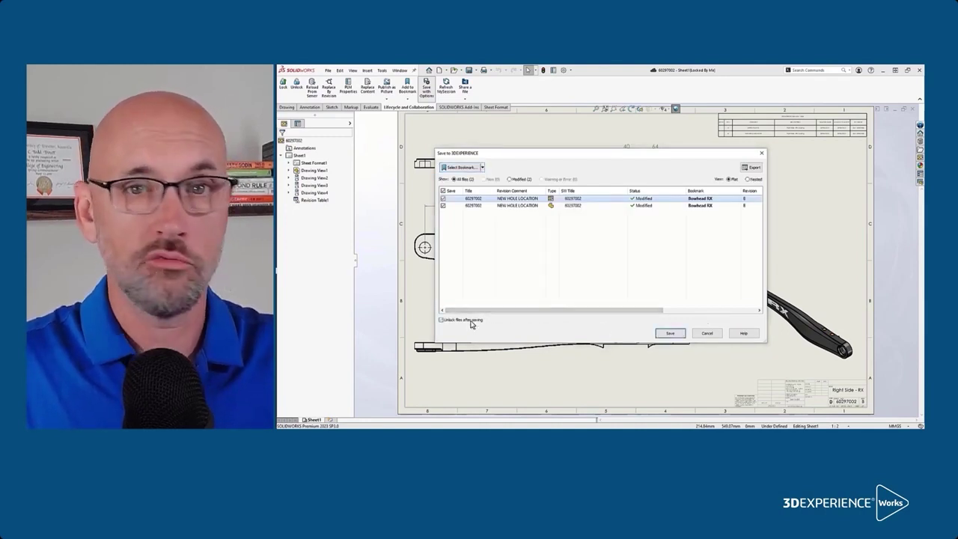
left_click(660, 335)
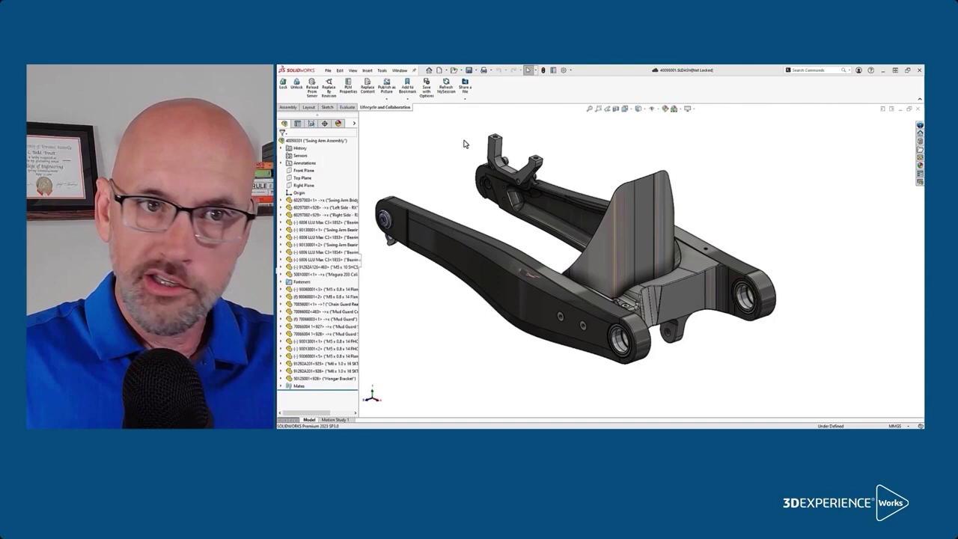
Replace component Right Side - RX (60297002) with its revision B using Replace By Revision.
left_click(354, 123)
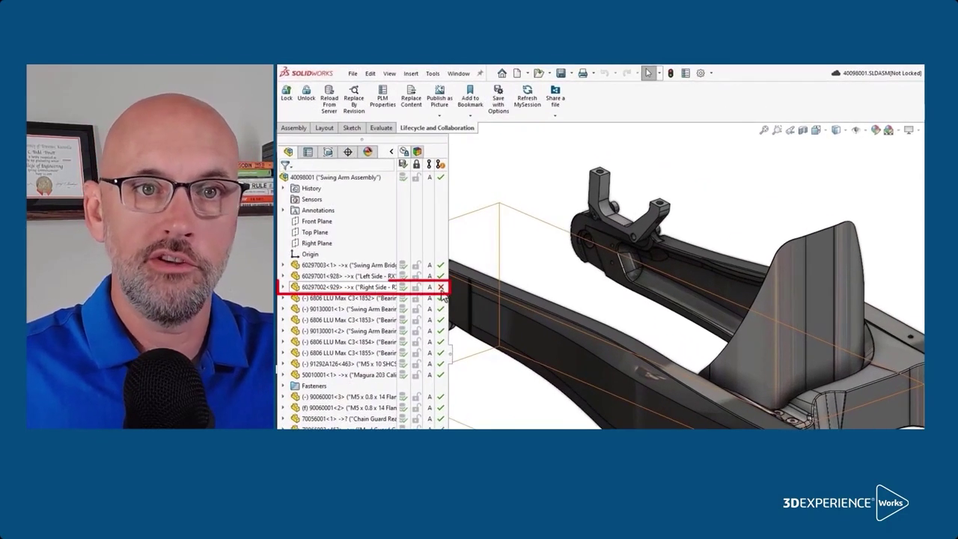
right_click(390, 288)
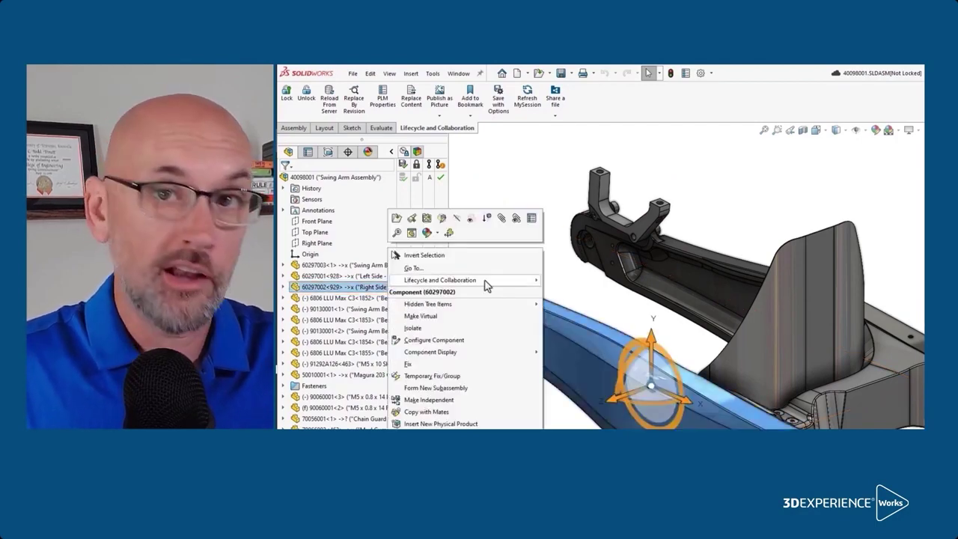
mouse_move(487, 283)
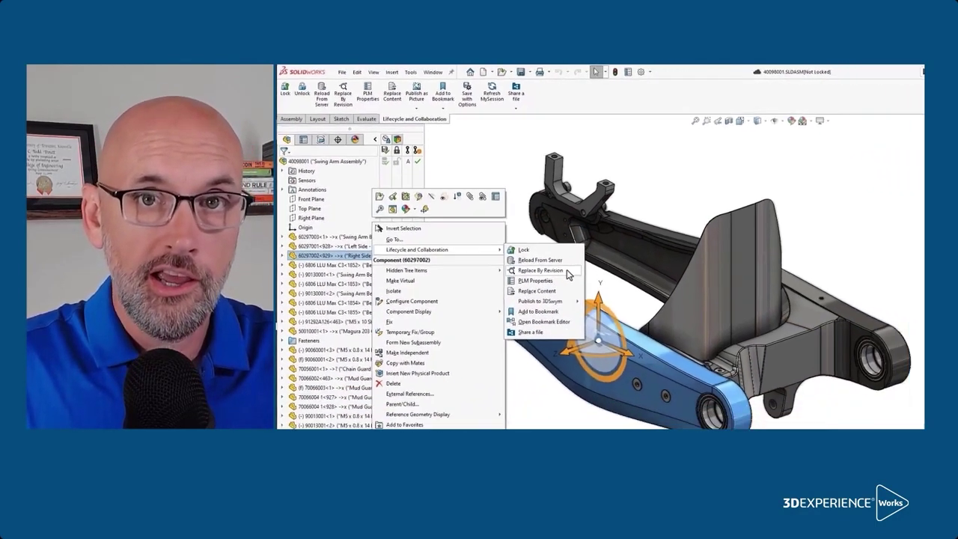
left_click(583, 304)
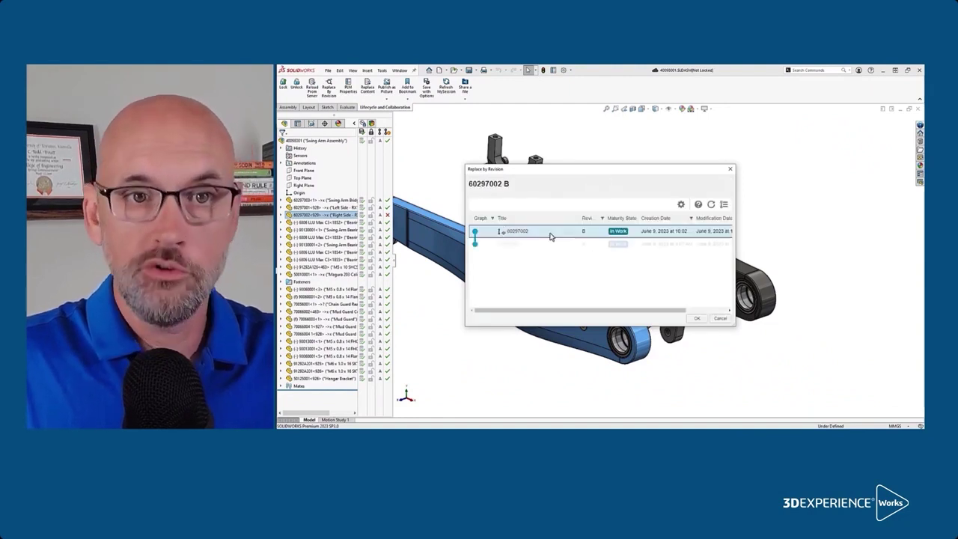
left_click(696, 318)
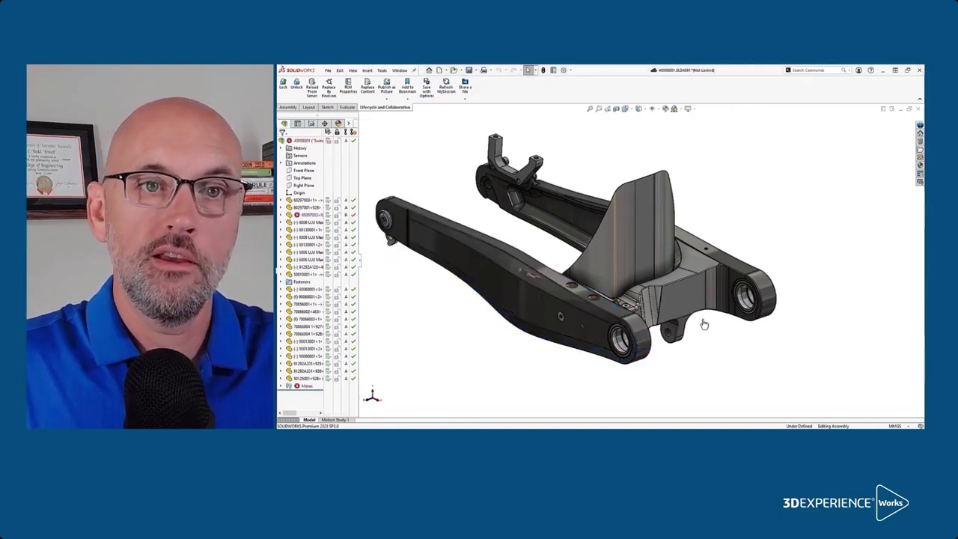
scroll(491, 357, "down", 5)
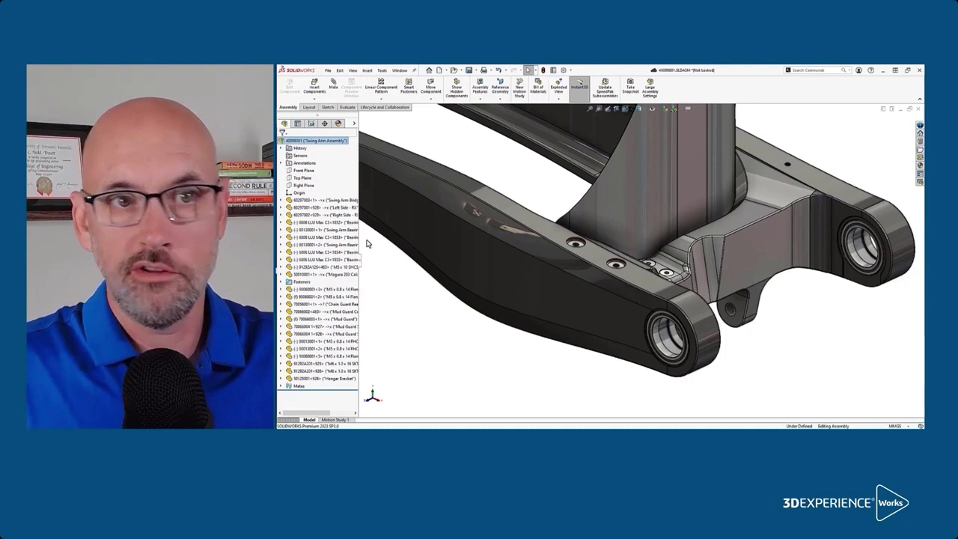
Bring up Save with Options from the Lifecycle and Collaboration tab for the Swing Arm Assembly.
left_click(384, 107)
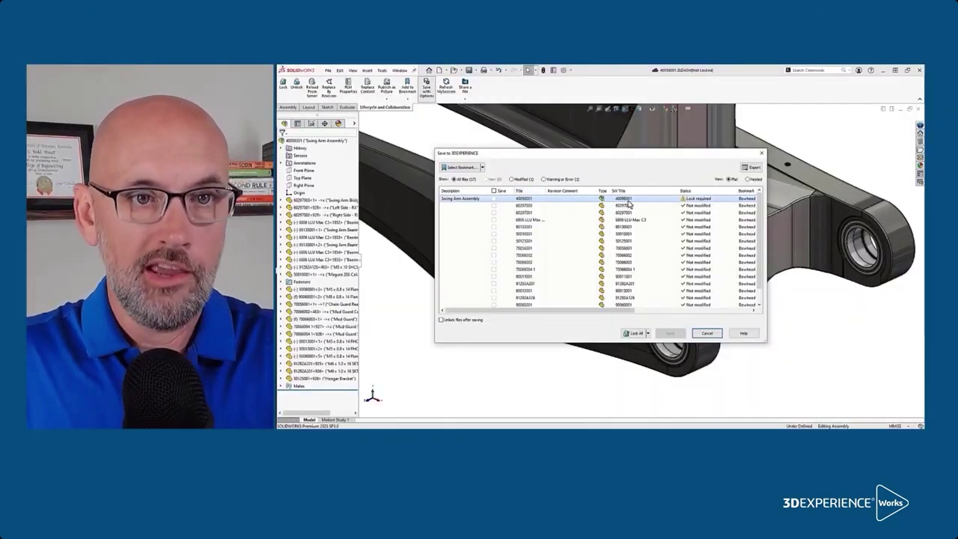
Mark the Swing Arm Assembly as New Revision, comment NEW ARM VERSION, unlock after saving, and save.
left_click(731, 310)
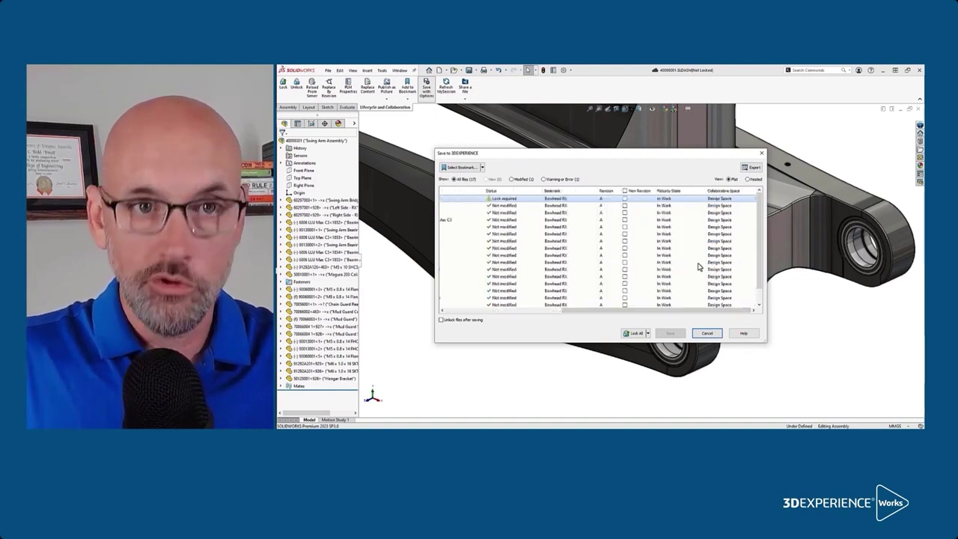
left_click(625, 200)
left_click(536, 312)
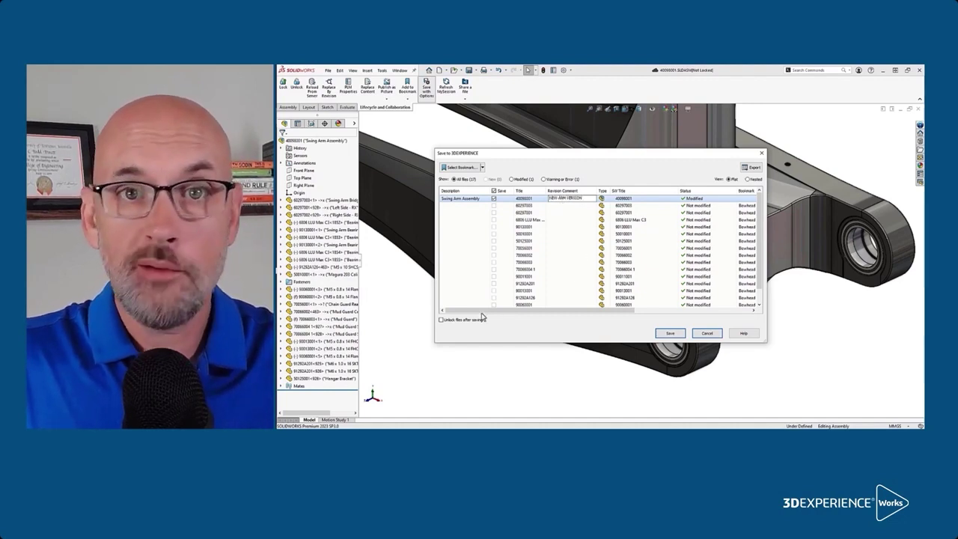
key("Return")
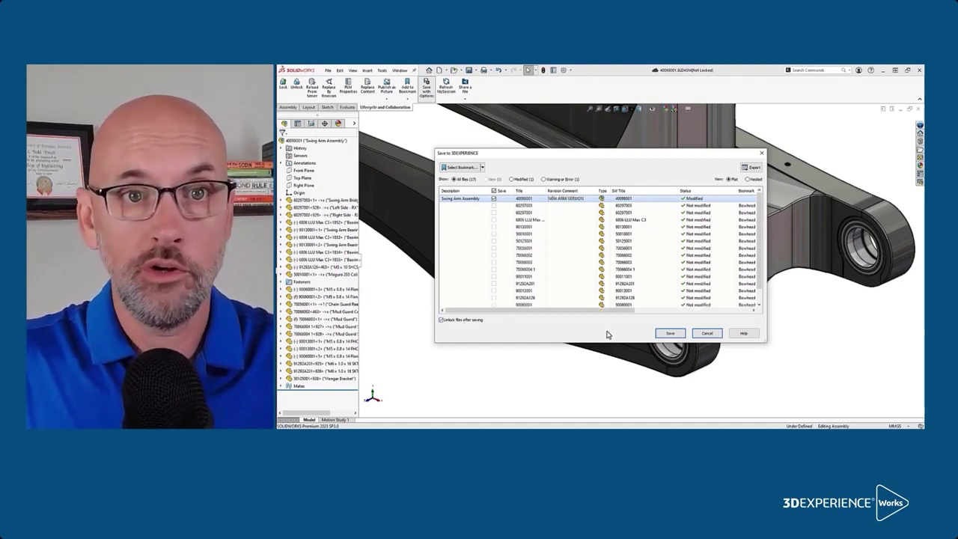
left_click(669, 334)
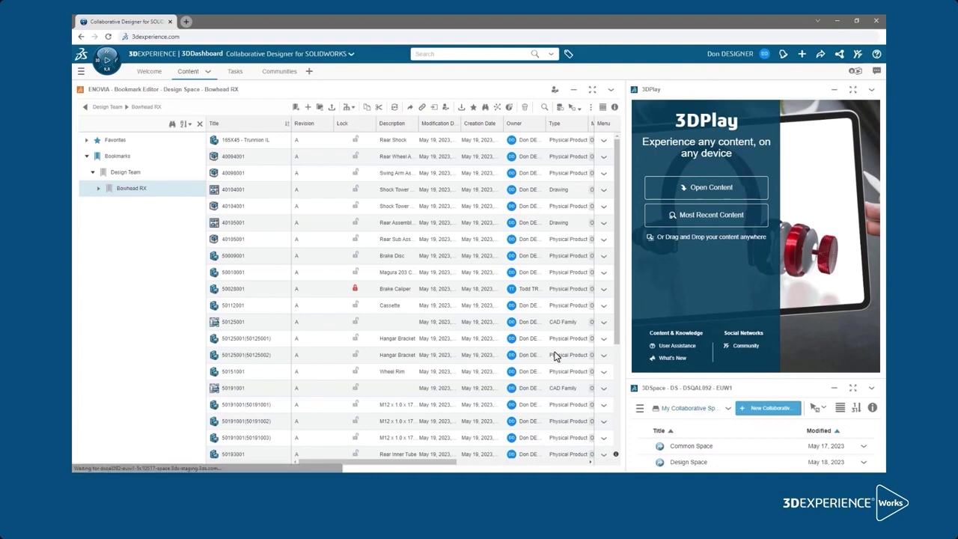
Search Bowhead RX for 'right side', move Is Last Revision beside Revision, and show drawing 60297002 in 3DPlay.
left_click(544, 107)
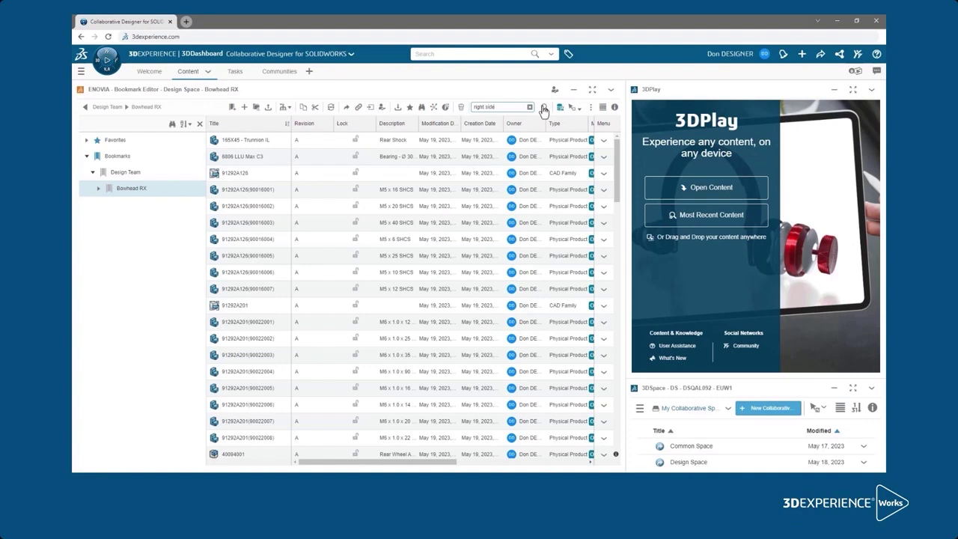
left_click(544, 109)
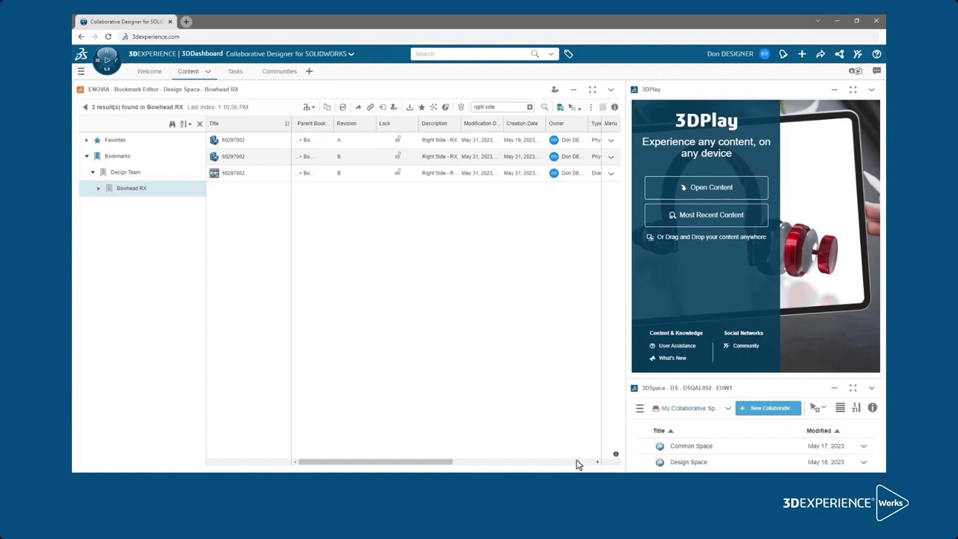
left_click(577, 462)
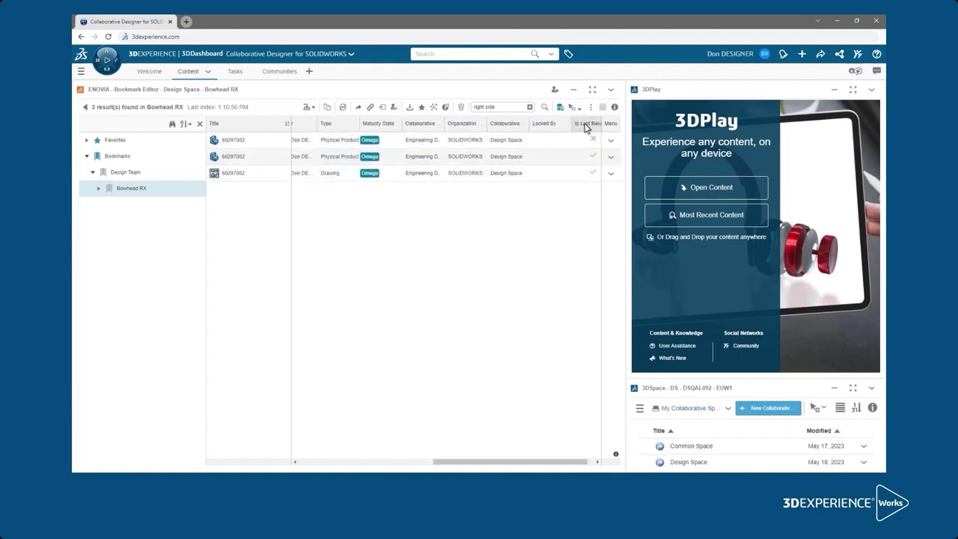
left_click_drag(582, 127, 329, 131)
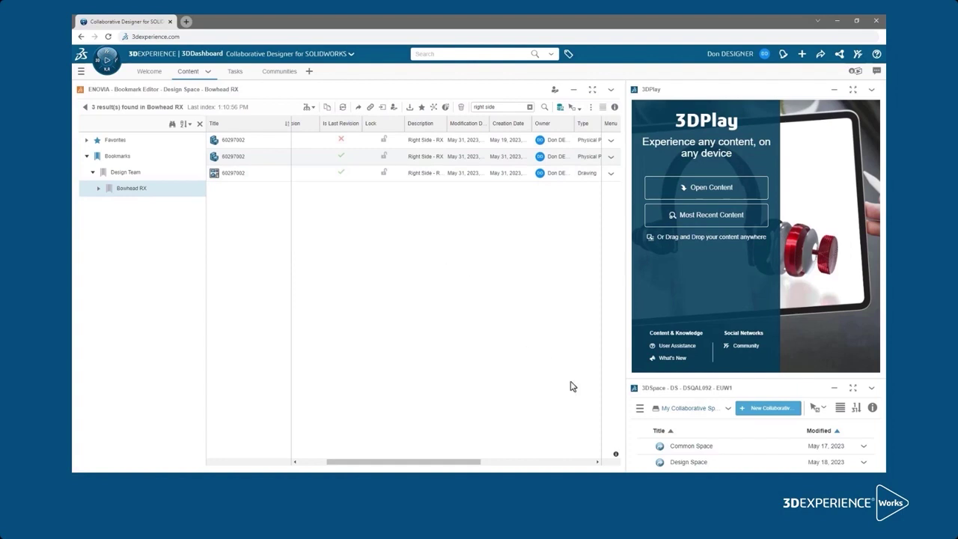
left_click(591, 462)
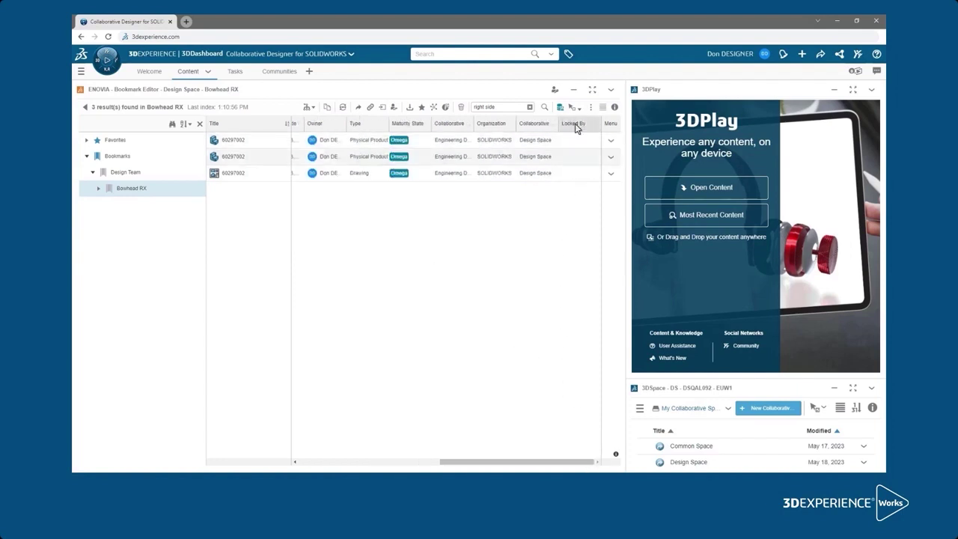
mouse_move(573, 128)
left_mouse_down()
mouse_move(297, 124)
mouse_move(372, 129)
left_mouse_up()
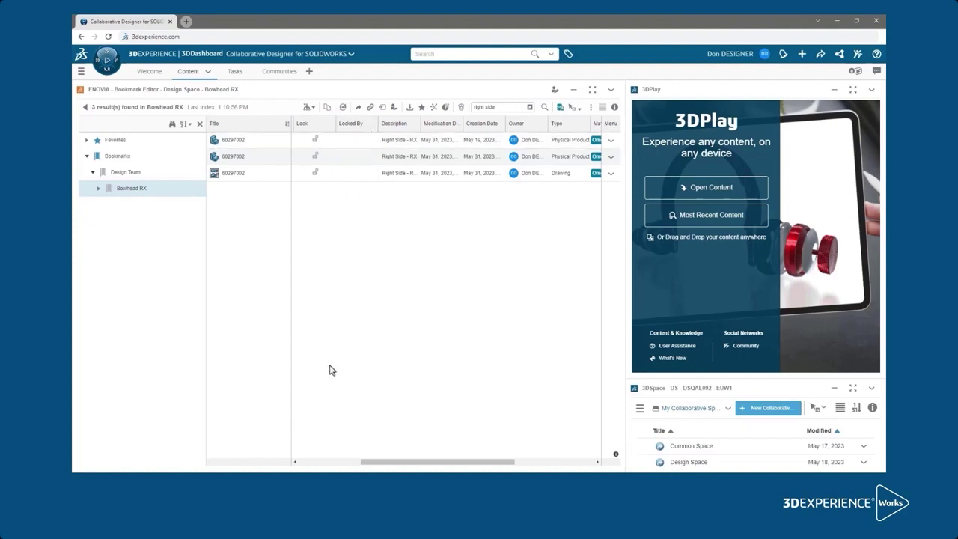
left_click(338, 462)
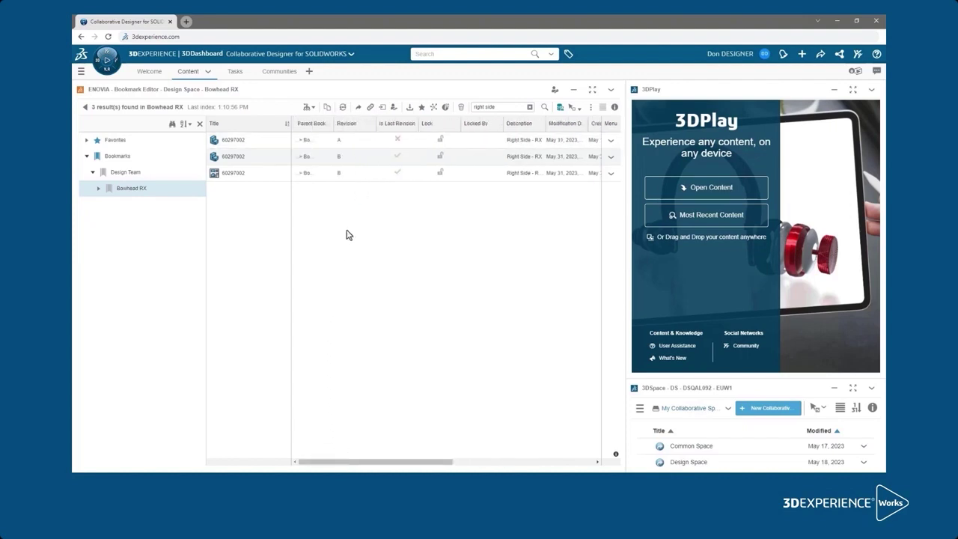
left_click_drag(351, 173, 687, 210)
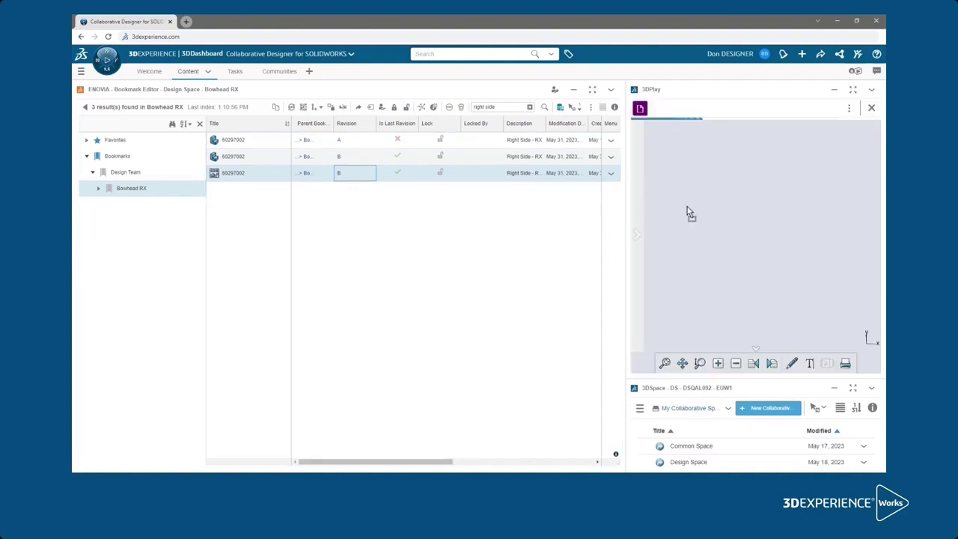
Maximize the 3DPlay widget to show drawing 60297002 with its revision table.
double_click(760, 91)
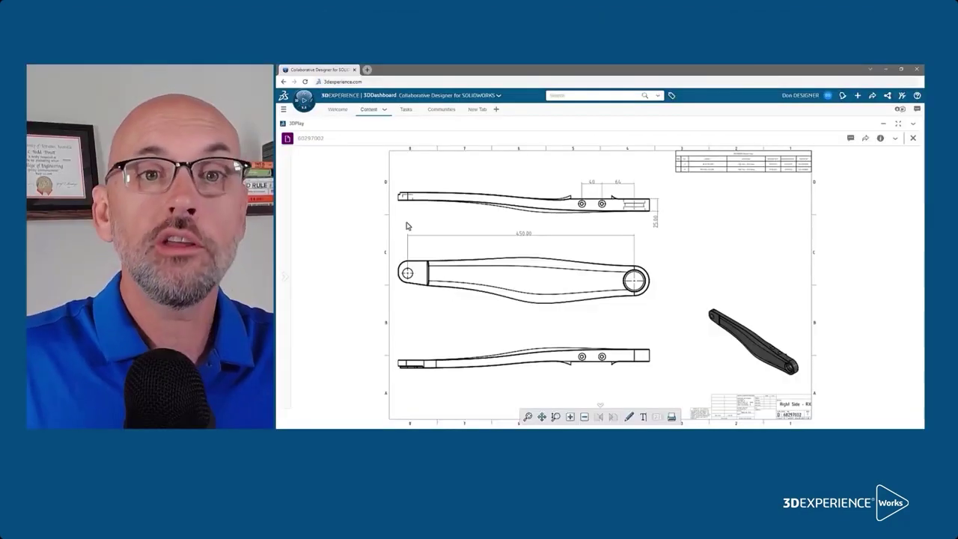
Open drawing 60297002 in 3D Markup and compare it against its previous revision.
left_click(303, 100)
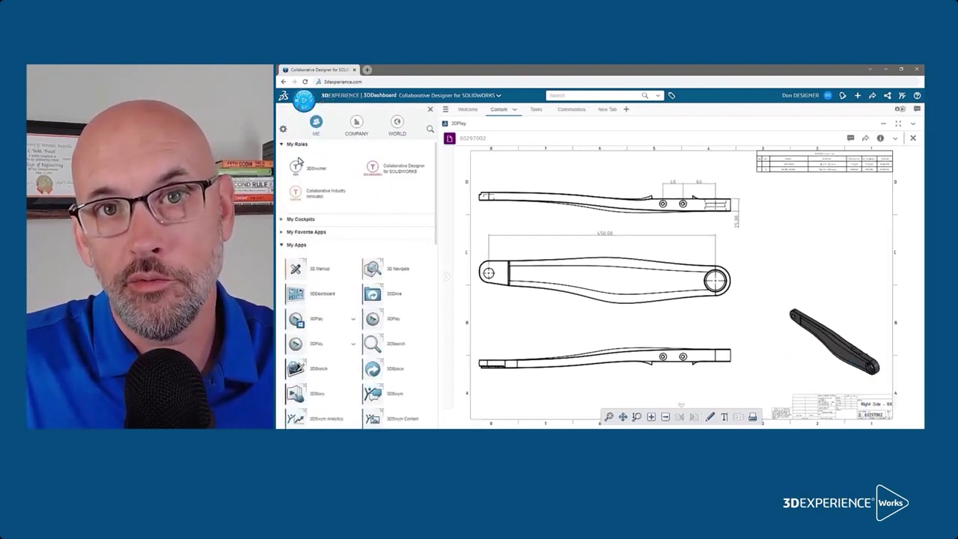
left_click(299, 278)
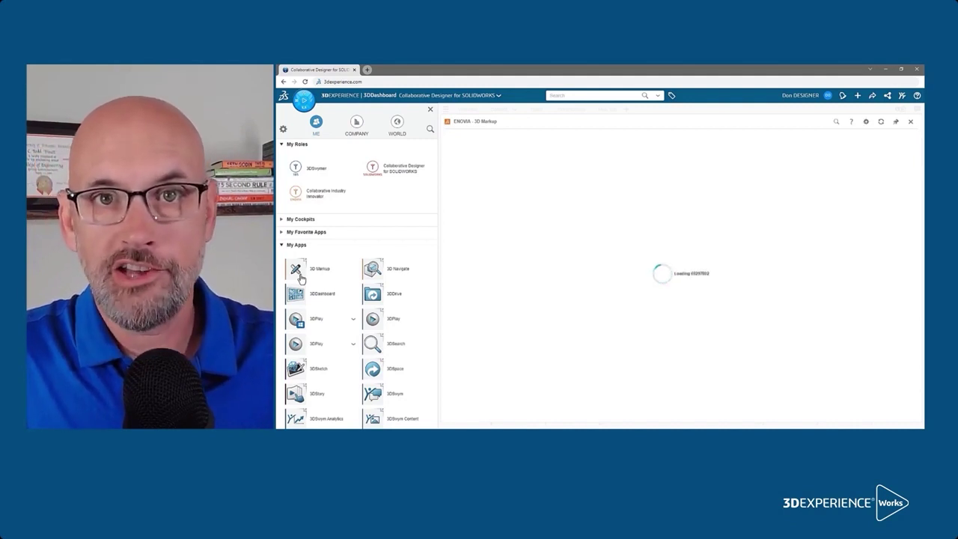
left_click(304, 105)
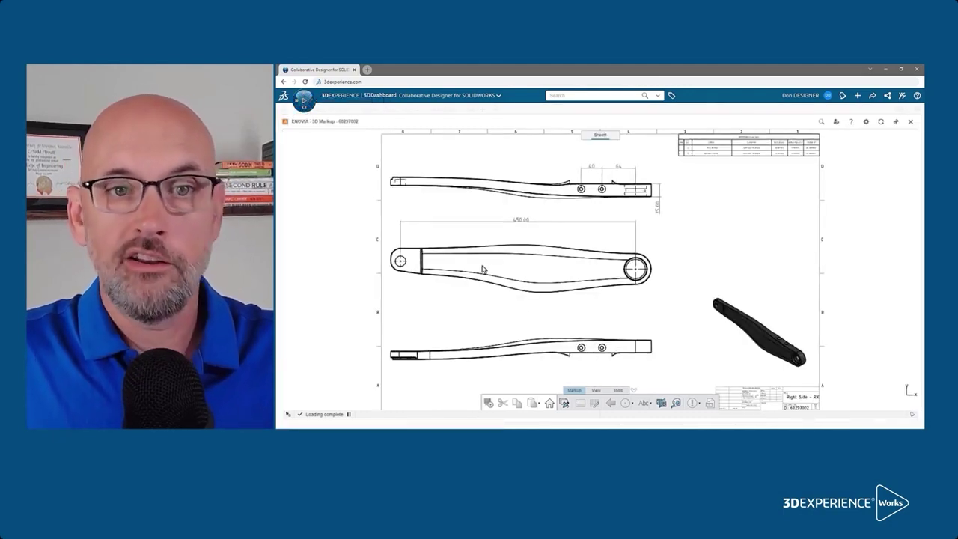
left_click(660, 404)
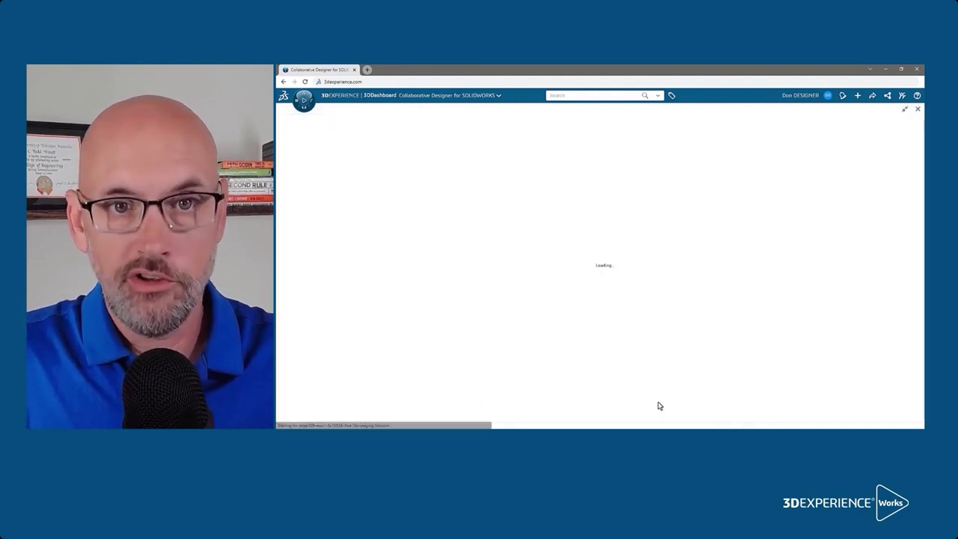